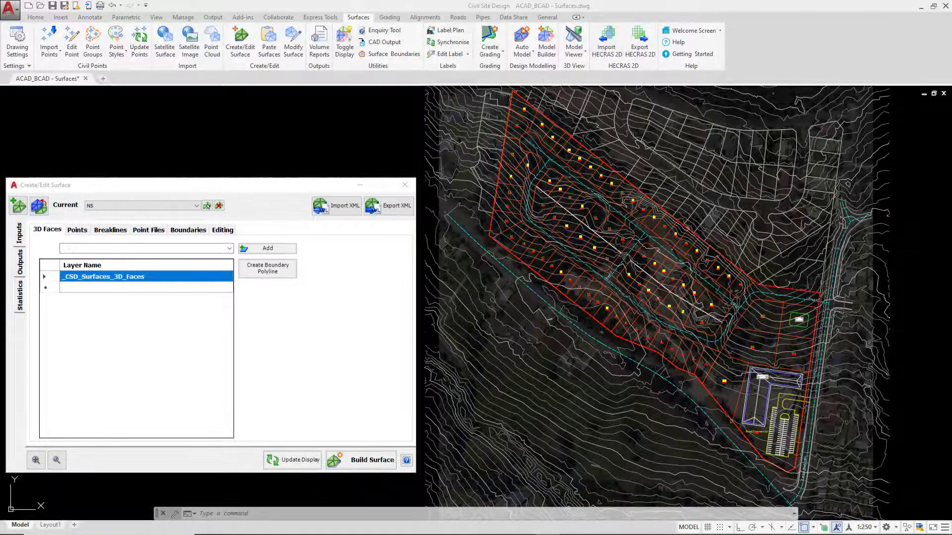
Show the Outputs page for surface NS with its 5.000 major and 1.000 minor contours.
left_click(338, 442)
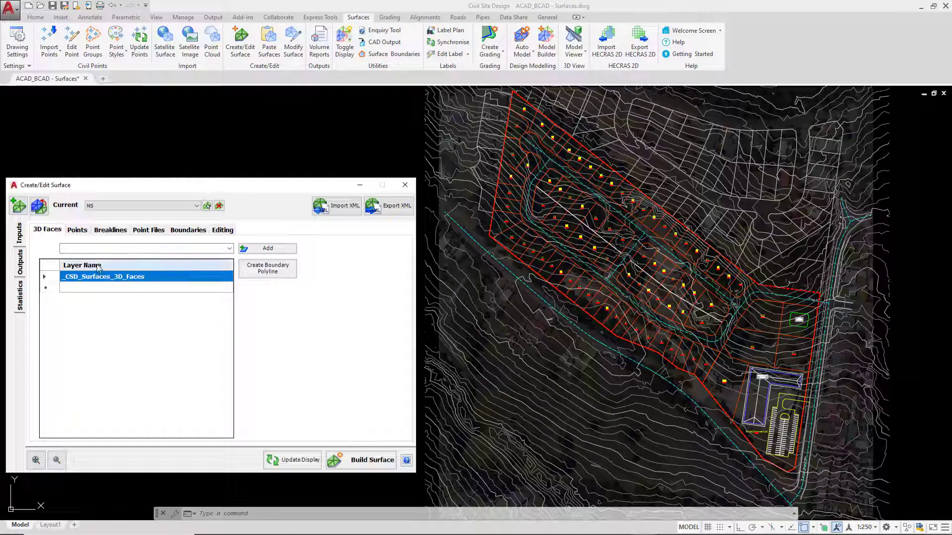
left_click(20, 261)
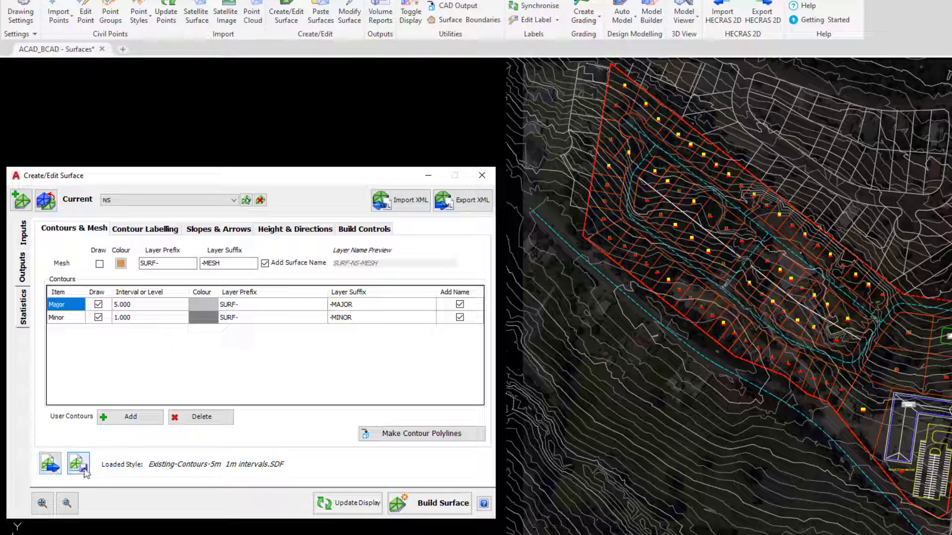
Load Existing-Contours-25m & 5m intervals.SDF as surface NS's display style.
left_click(48, 465)
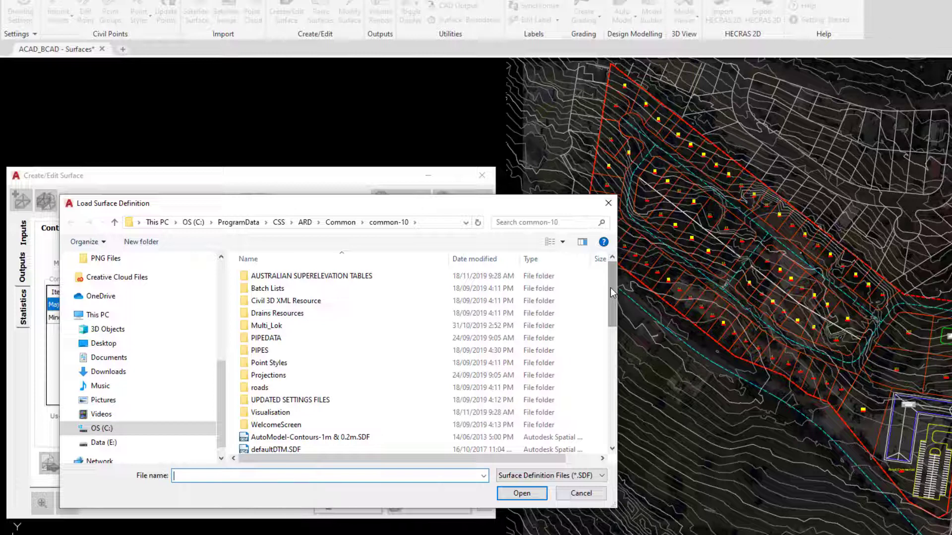
left_click_drag(610, 287, 610, 380)
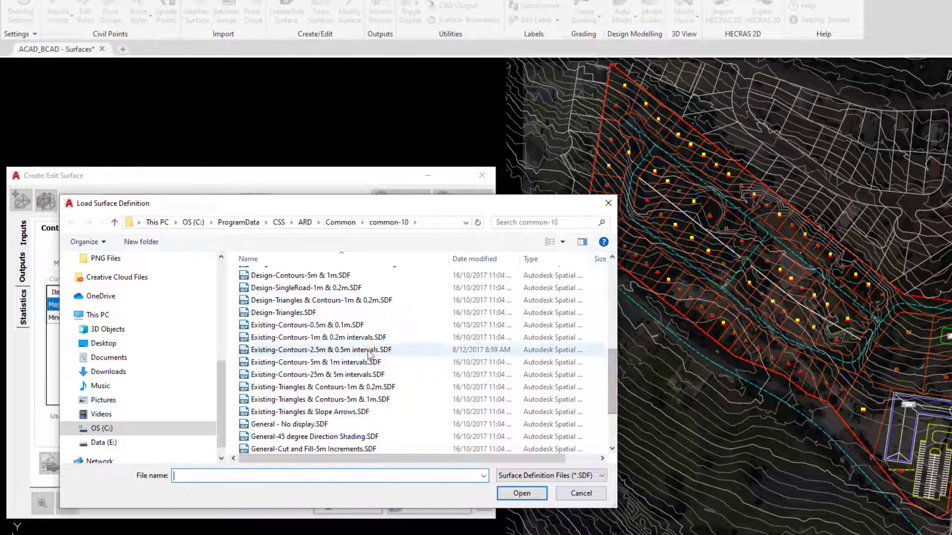
left_click(320, 375)
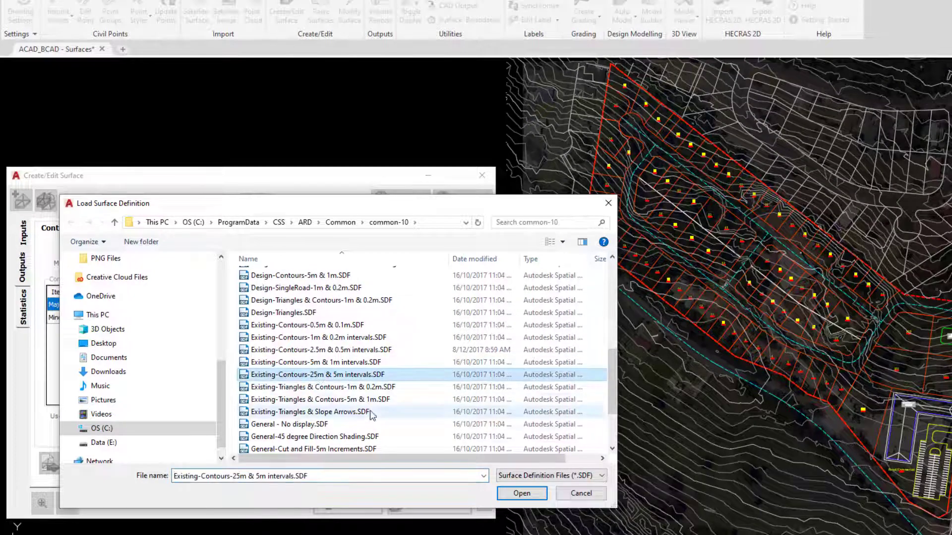
left_click(507, 493)
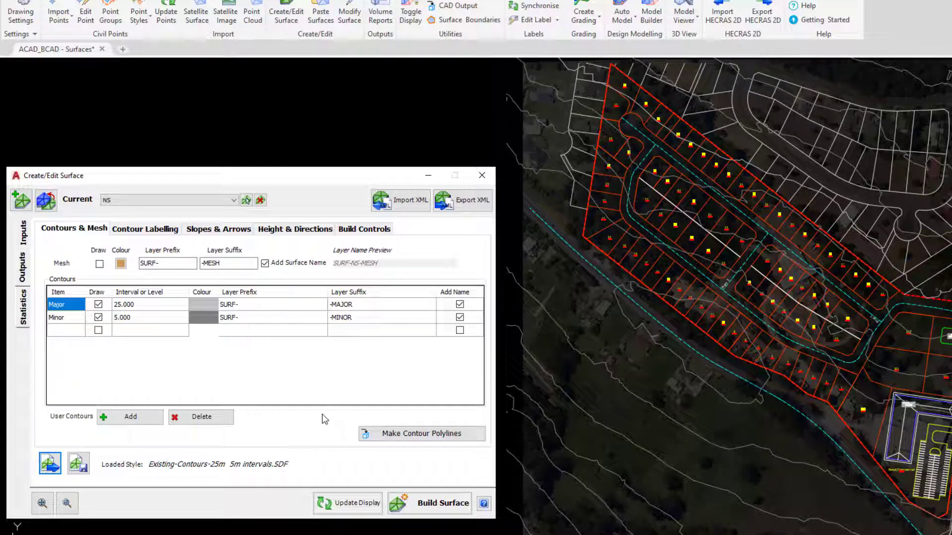
Toggle the Mesh Draw setting on and off, leaving the mesh triangles hidden.
left_click(99, 266)
left_click(99, 265)
left_click(99, 266)
left_click(99, 265)
Check the 25.000 major and 5.000 minor intervals, leaving the major contour colour unchanged.
left_click(135, 303)
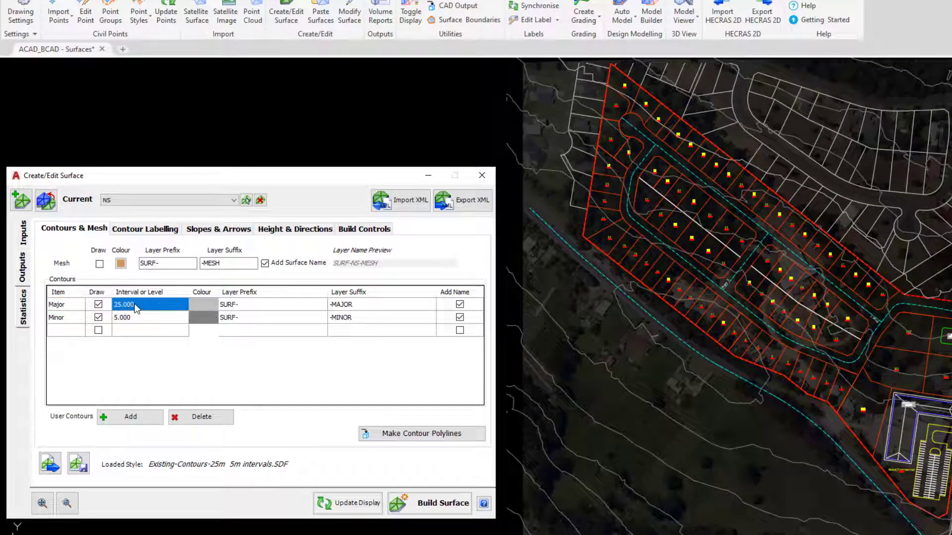
left_click(143, 320)
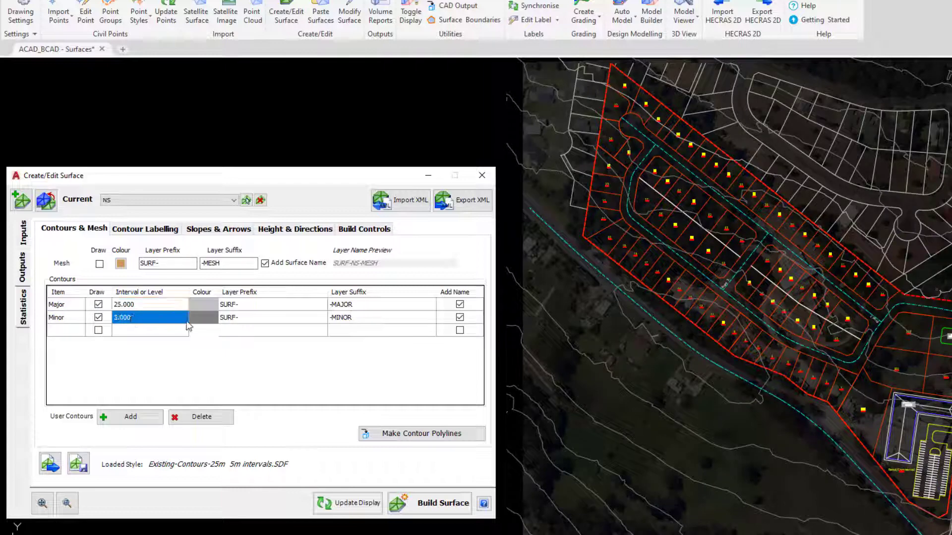
left_click(203, 307)
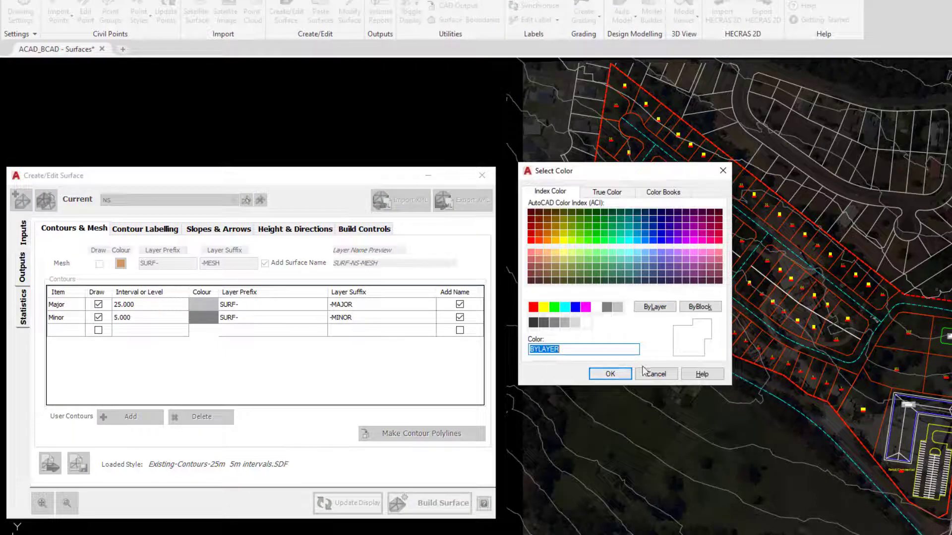
left_click(654, 375)
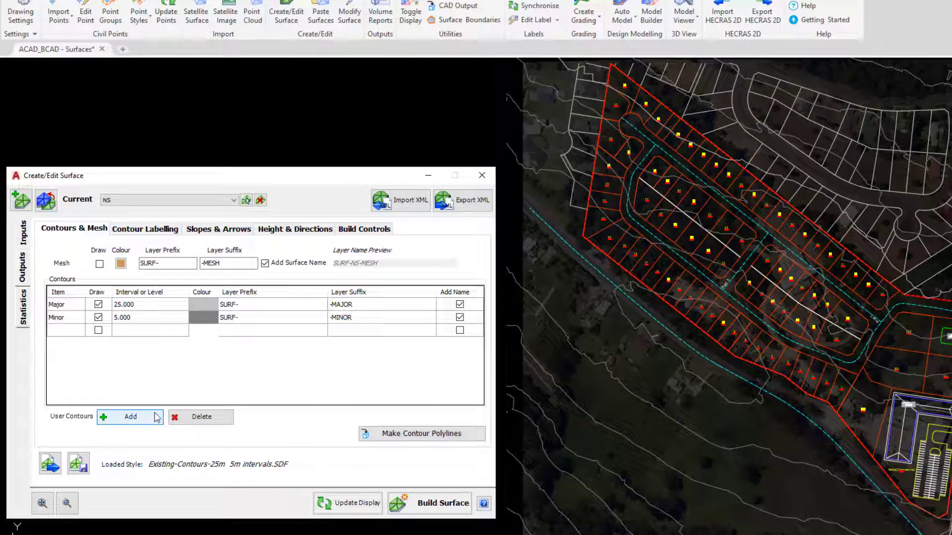
Label the minor contours at their start and end, then pan to check the drawing.
left_click(126, 231)
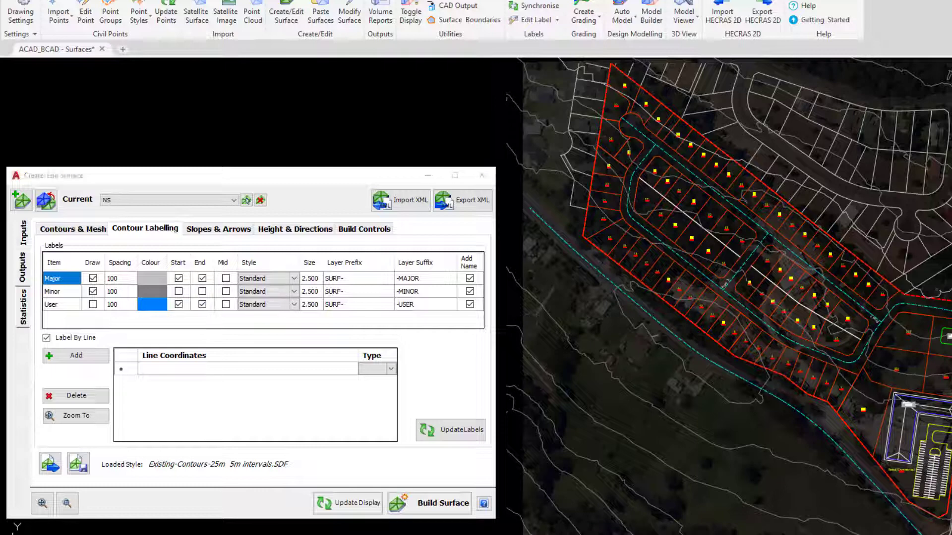
scroll(551, 376, "up", 6)
scroll(616, 260, "down", 6)
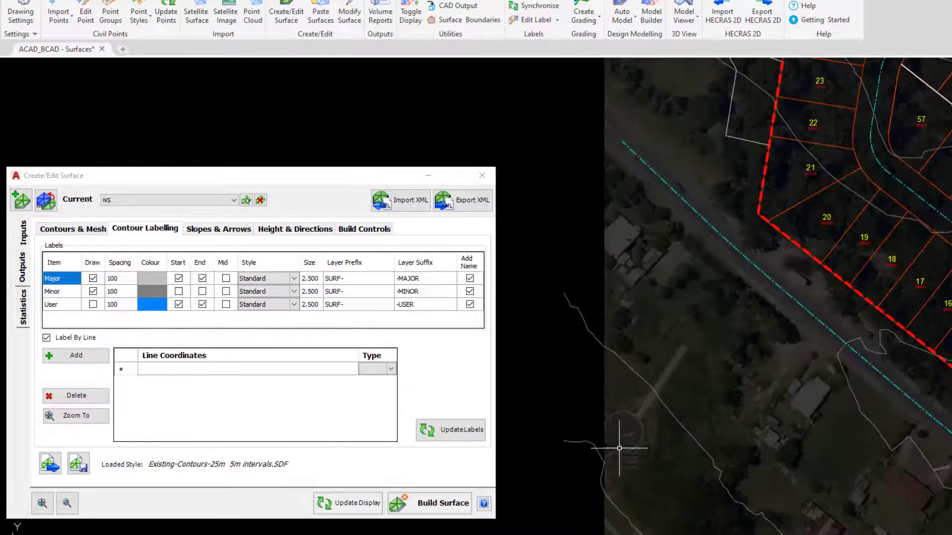
scroll(652, 213, "up", 6)
scroll(644, 218, "up", 2)
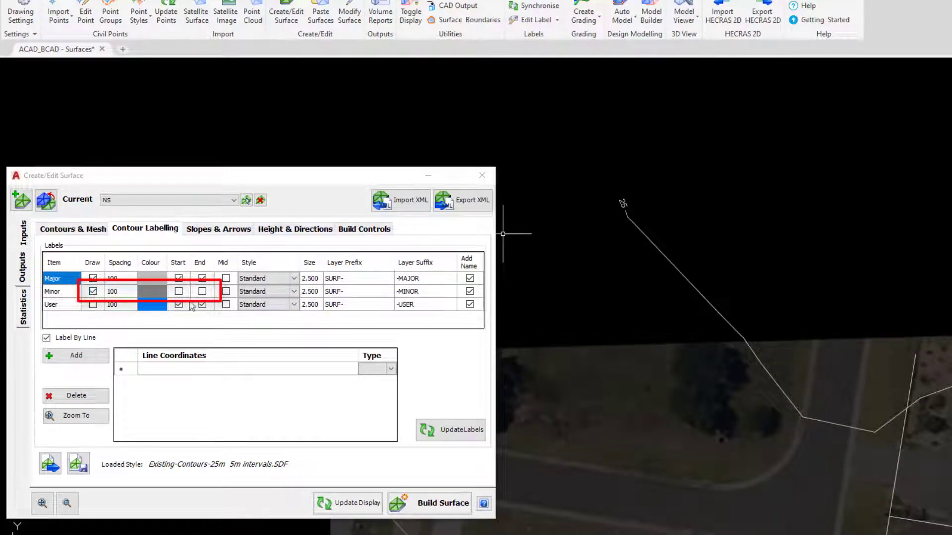
left_click(179, 292)
left_click(202, 292)
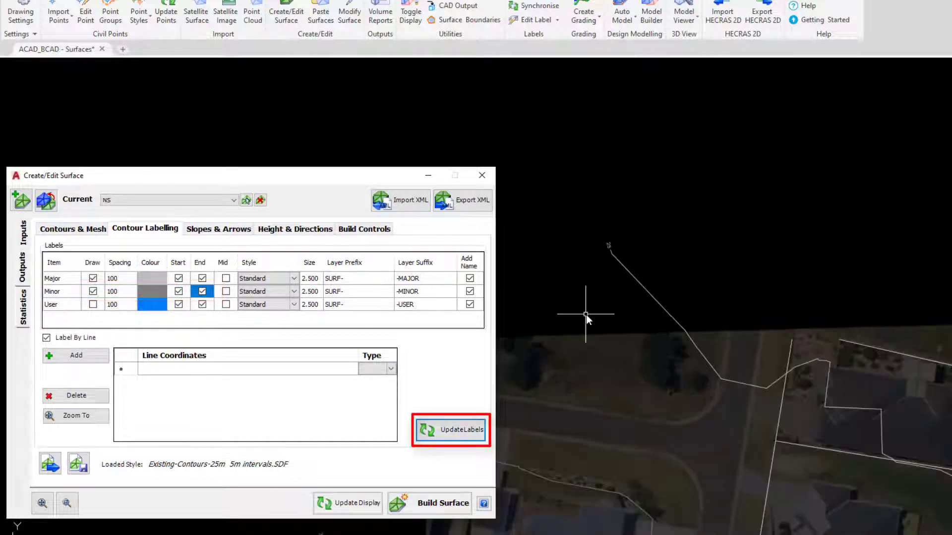
middle_click_drag(586, 315, 818, 263)
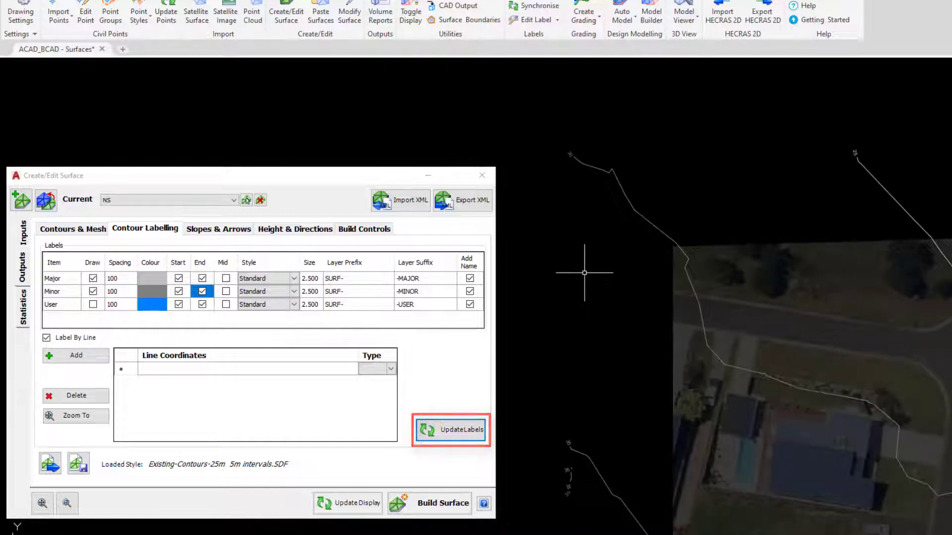
Add mid-length labels to major contours, refresh the labels and pan to inspect them.
left_click(226, 279)
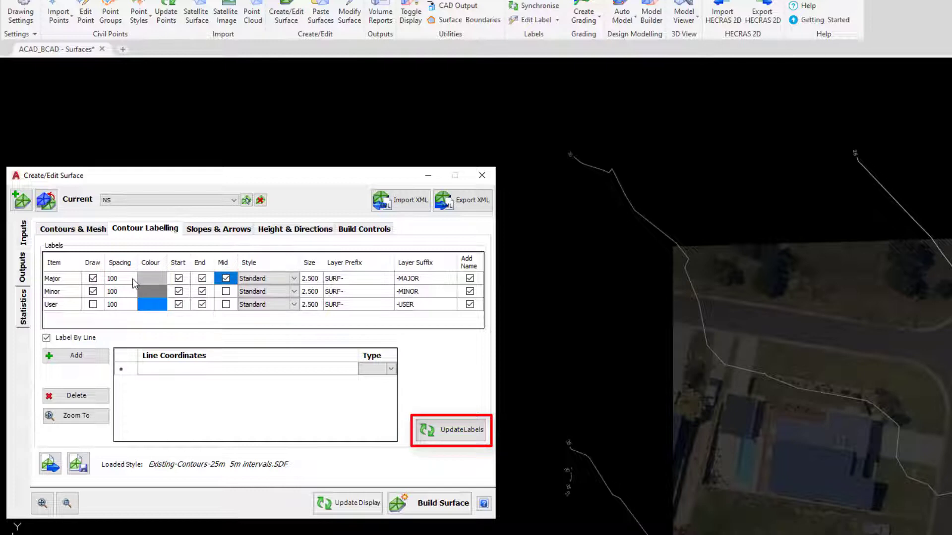
left_click(461, 440)
middle_click_drag(942, 208, 647, 165)
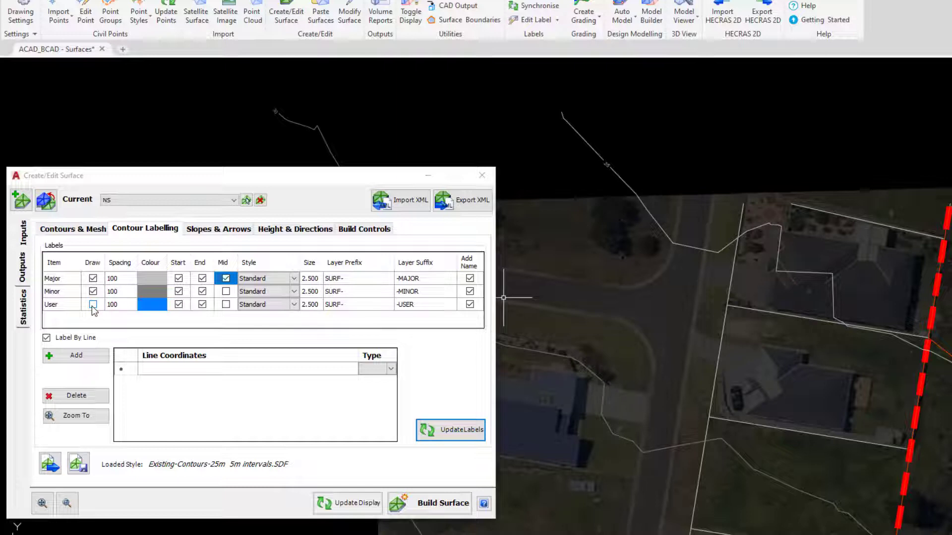
left_click(225, 231)
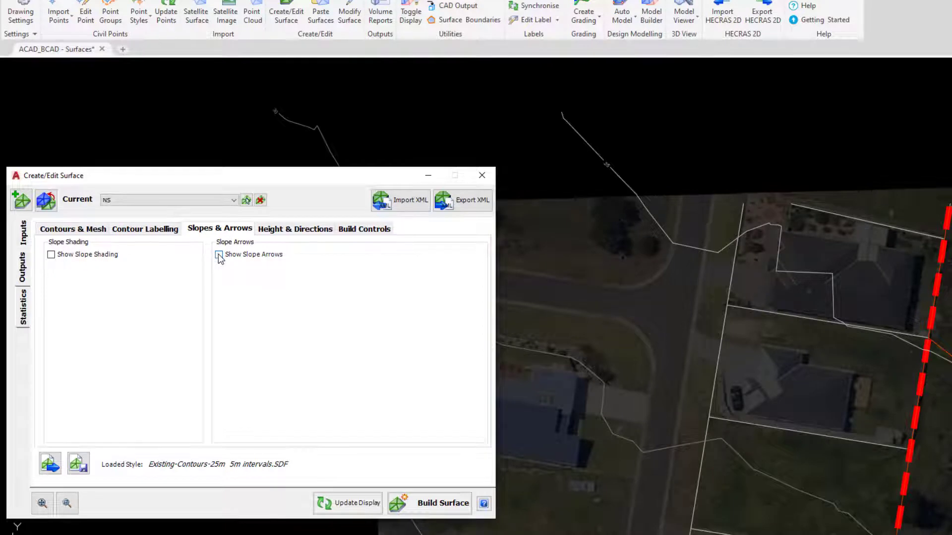
left_click(219, 255)
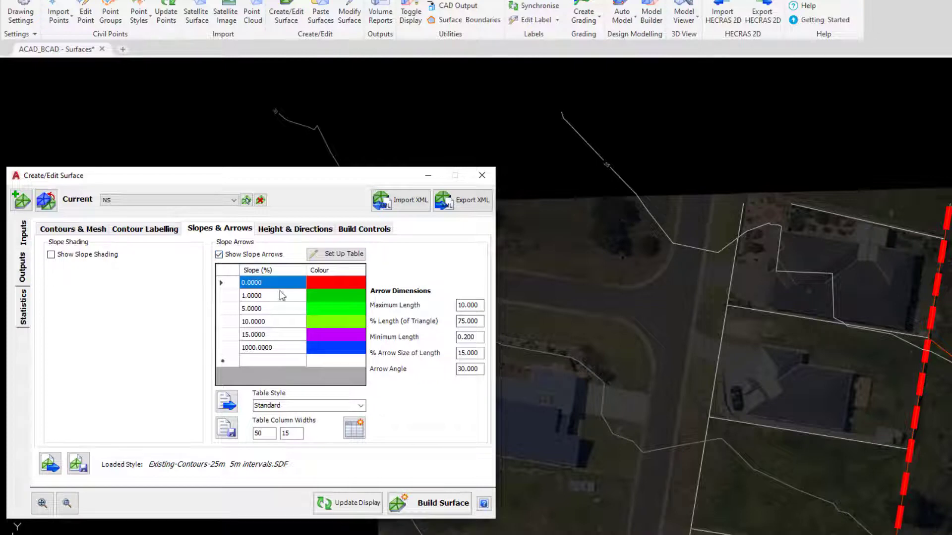
left_click(349, 502)
scroll(694, 233, "down", 3)
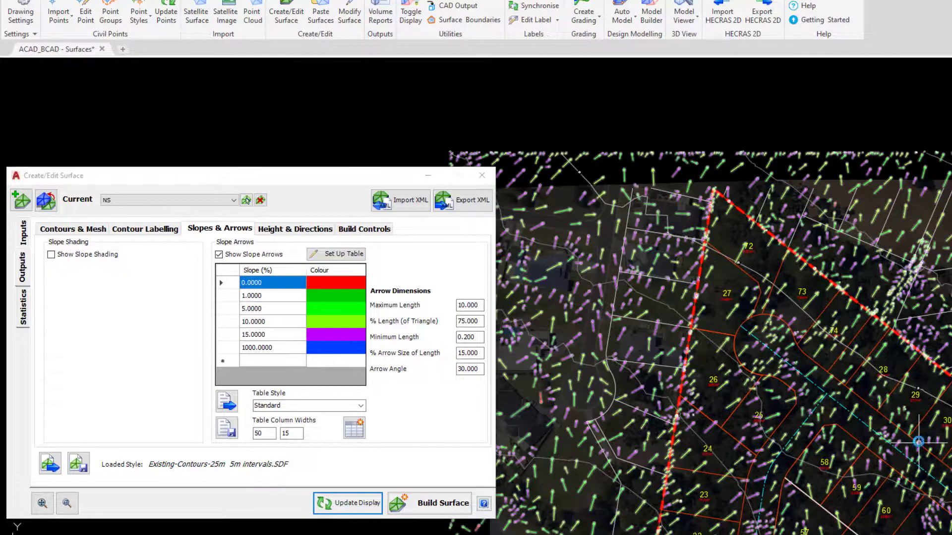
scroll(896, 409, "down", 3)
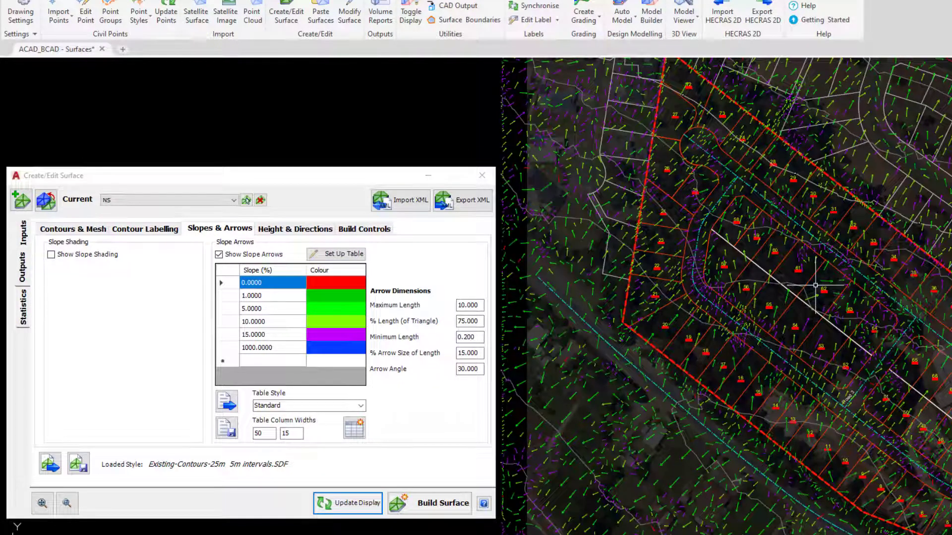
left_click(344, 254)
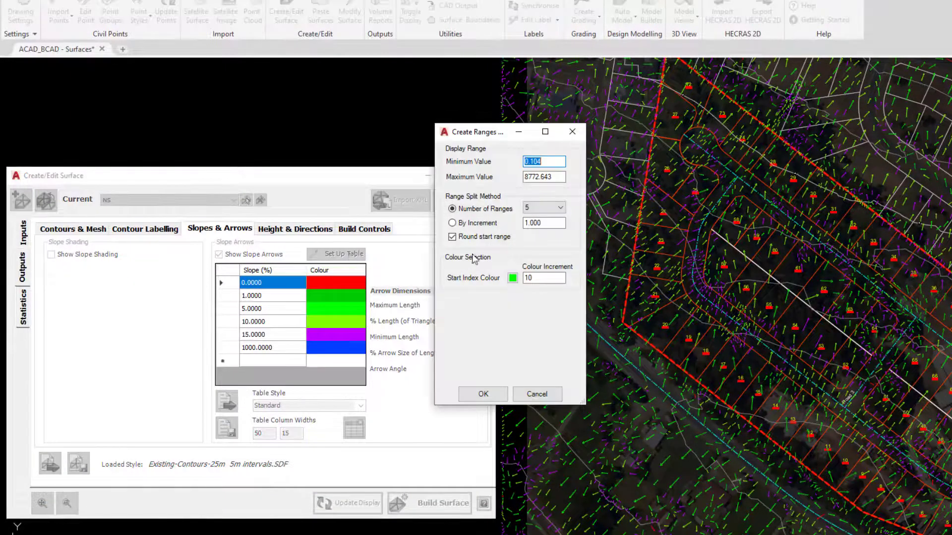
left_click(549, 399)
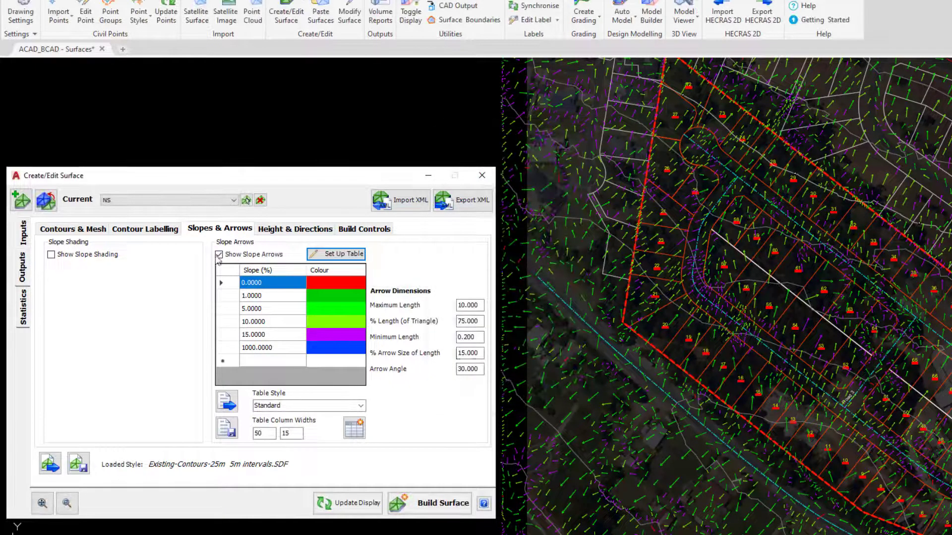
left_click(218, 256)
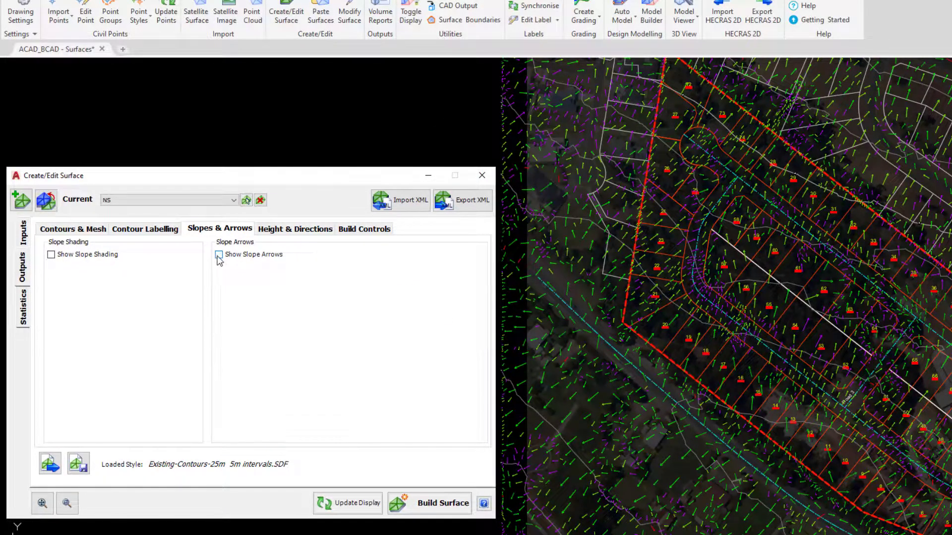
left_click(360, 511)
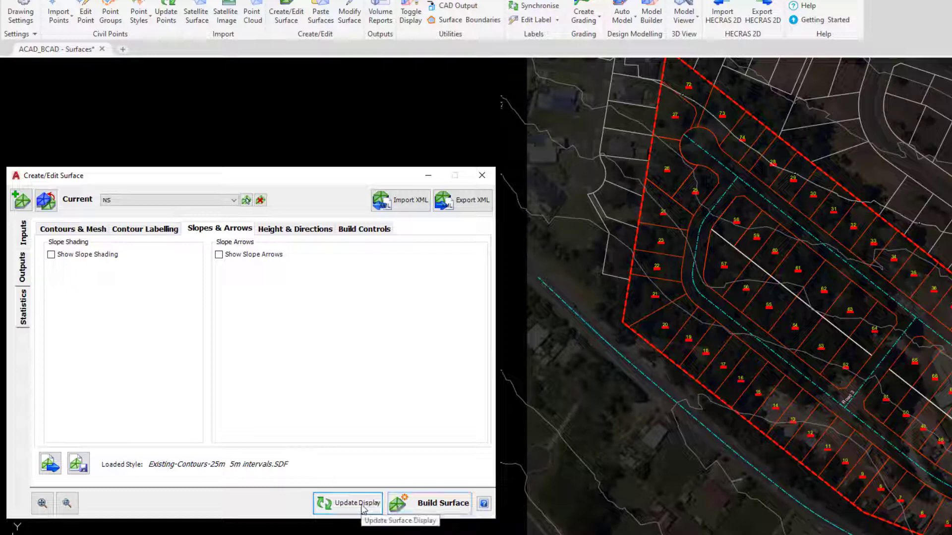
Enable height shading with a 5-range table from 8.3420 to 54.9548 in green-to-blue colours.
left_click(297, 232)
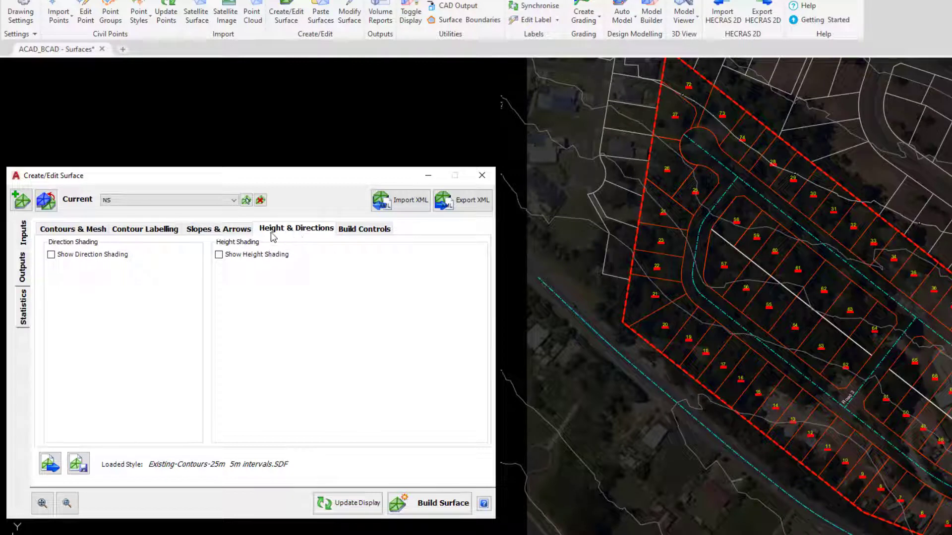
left_click(219, 255)
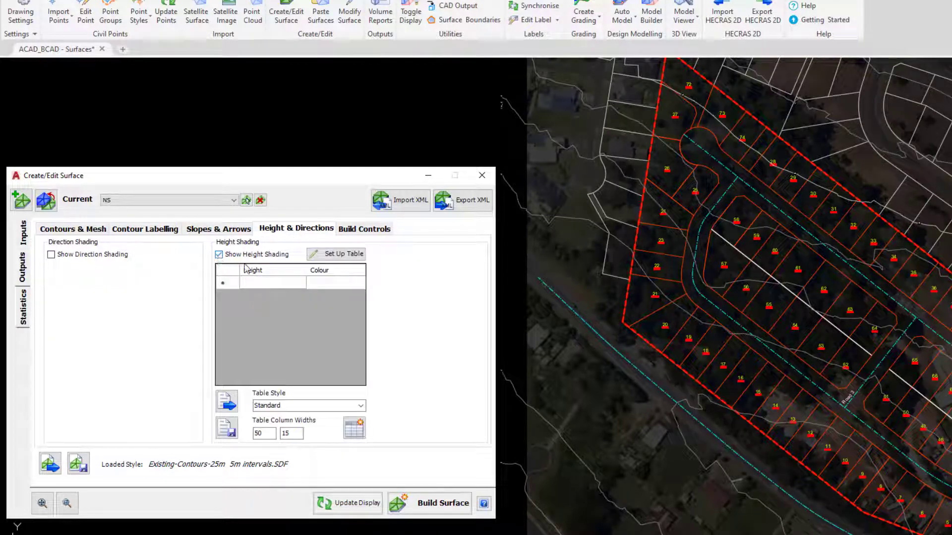
left_click(350, 255)
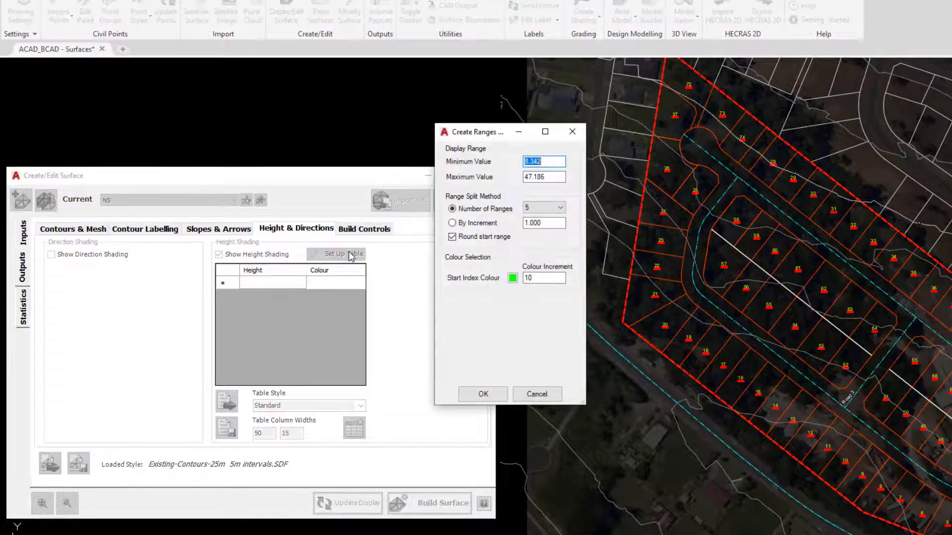
left_click_drag(486, 137, 557, 180)
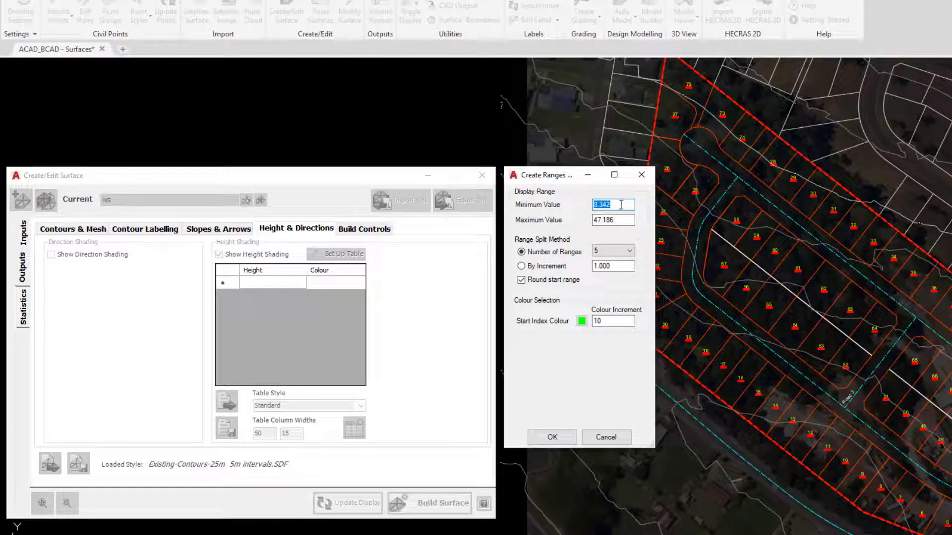
left_click(624, 219)
left_click(630, 252)
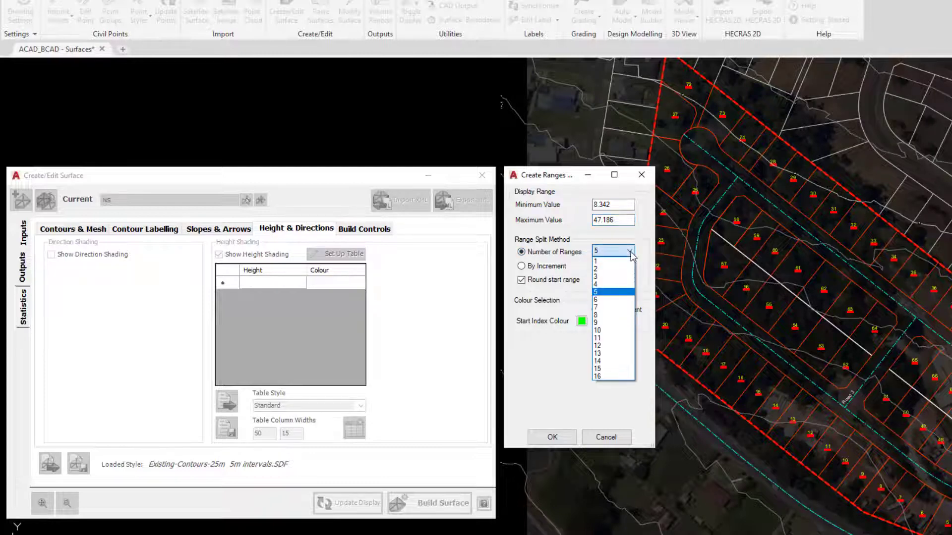
left_click(651, 255)
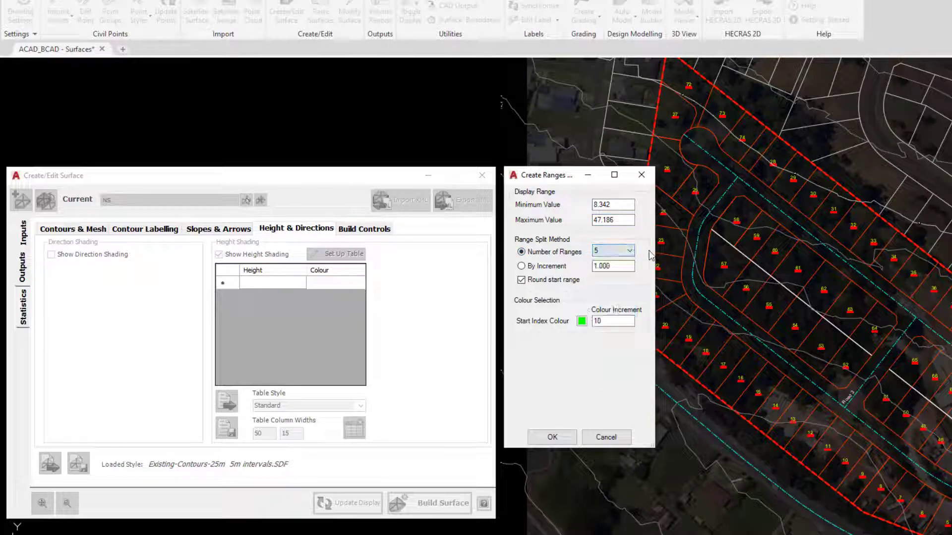
left_click(552, 438)
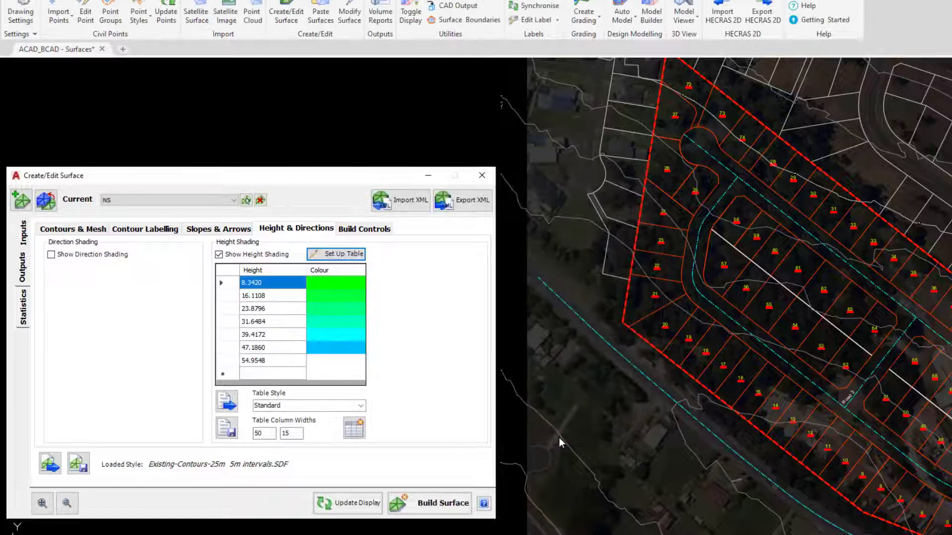
Preview the height shading, then switch it off and redraw the plain lot plan.
left_click(357, 504)
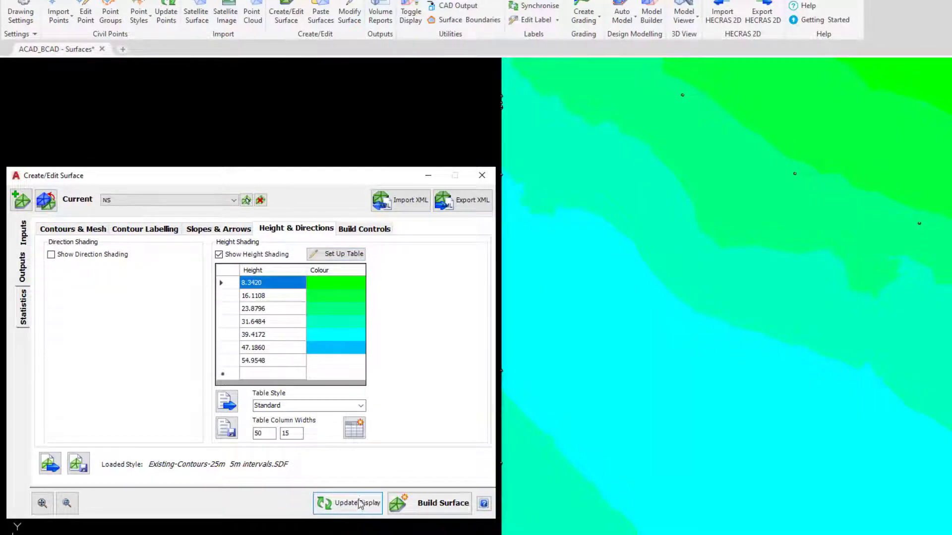
left_click(486, 141)
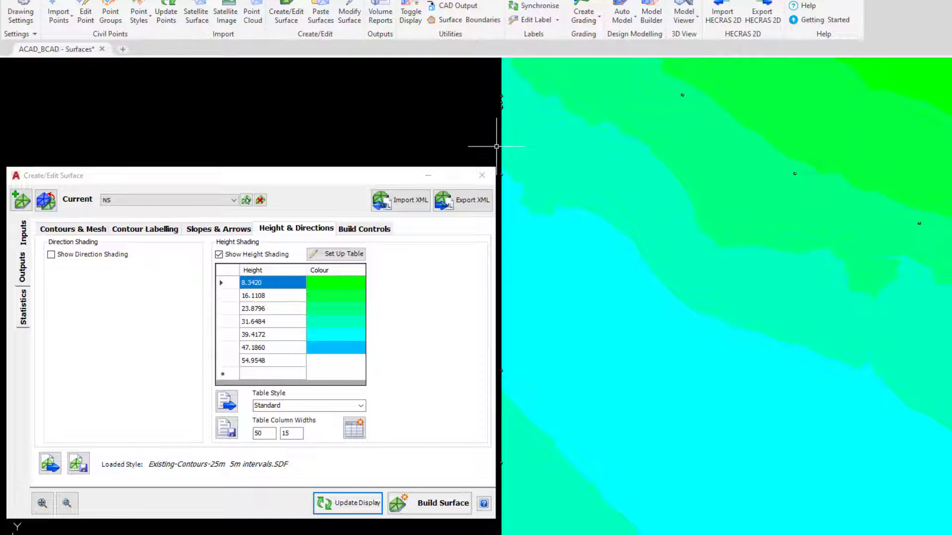
left_click(239, 257)
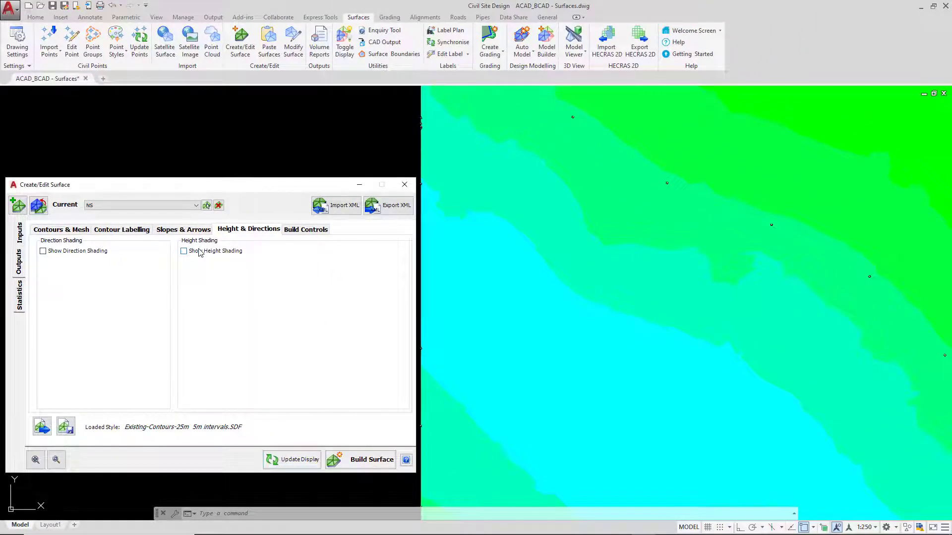
left_click(308, 460)
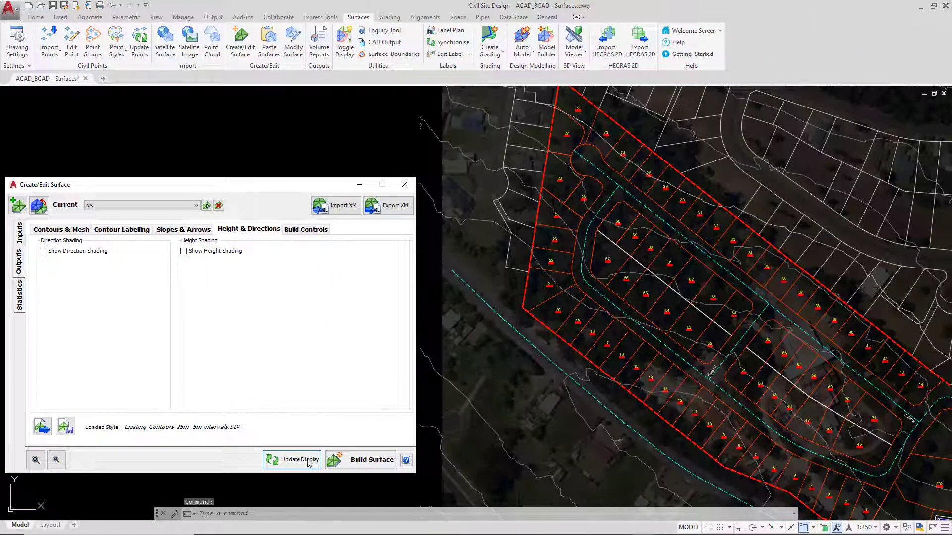